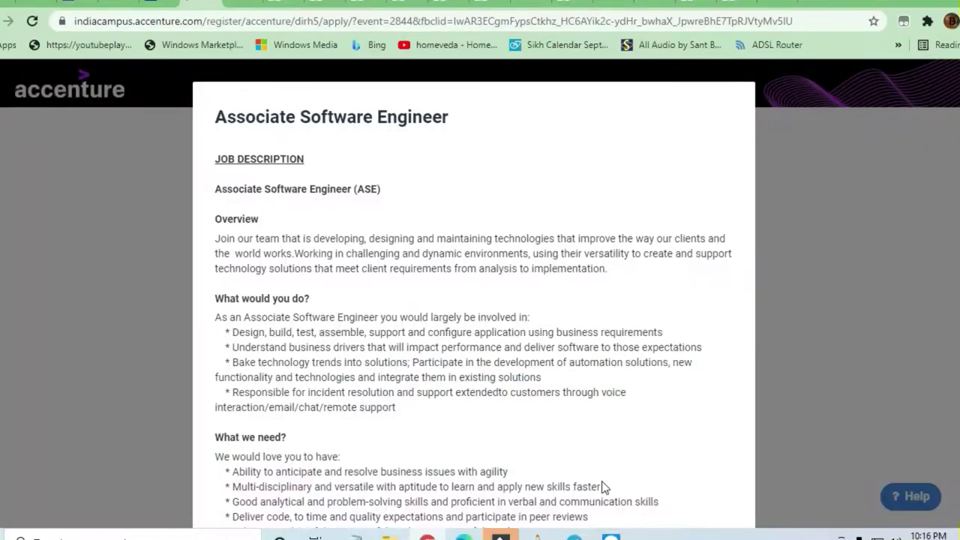
Browse the placement-material links in Telegram Desktop's OFF CAMPUS DRIVE channel
left_click(428, 534)
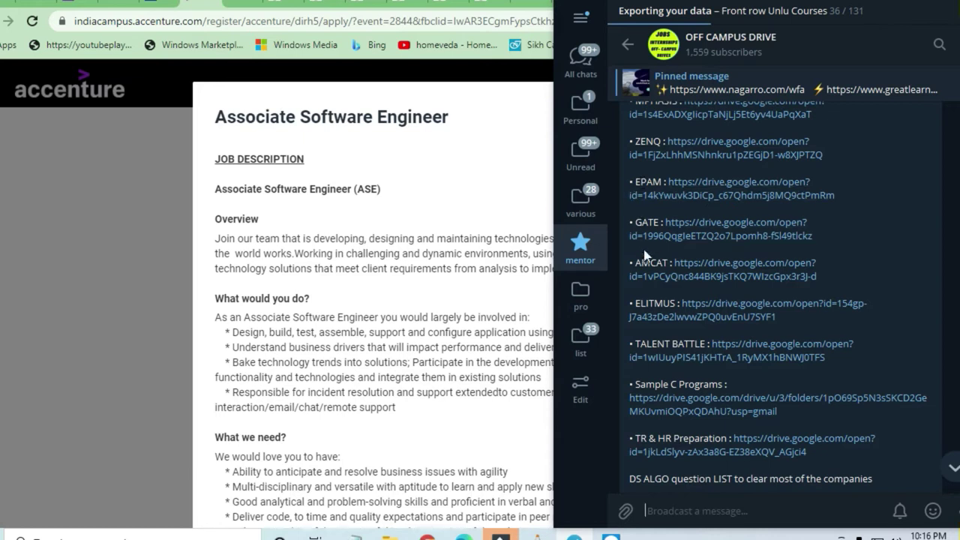
scroll(651, 313, "down", 2)
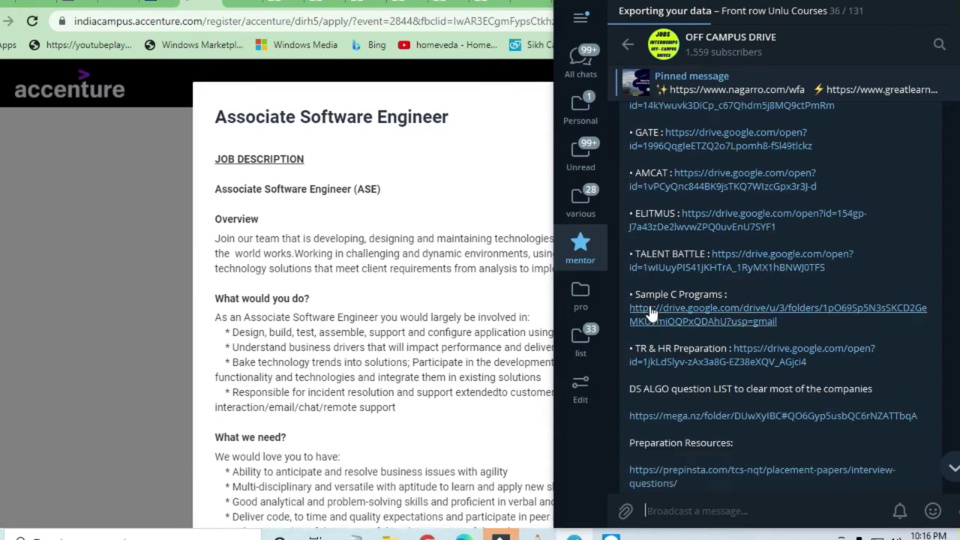
scroll(651, 314, "down", 3)
scroll(651, 314, "down", 1)
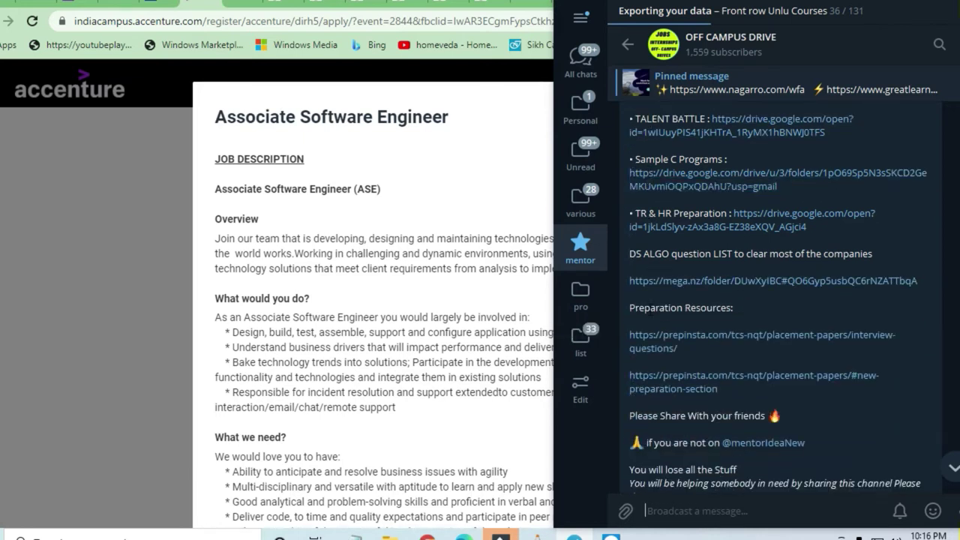
scroll(649, 313, "up", 7)
scroll(648, 313, "up", 1)
scroll(647, 312, "up", 3)
scroll(643, 300, "up", 2)
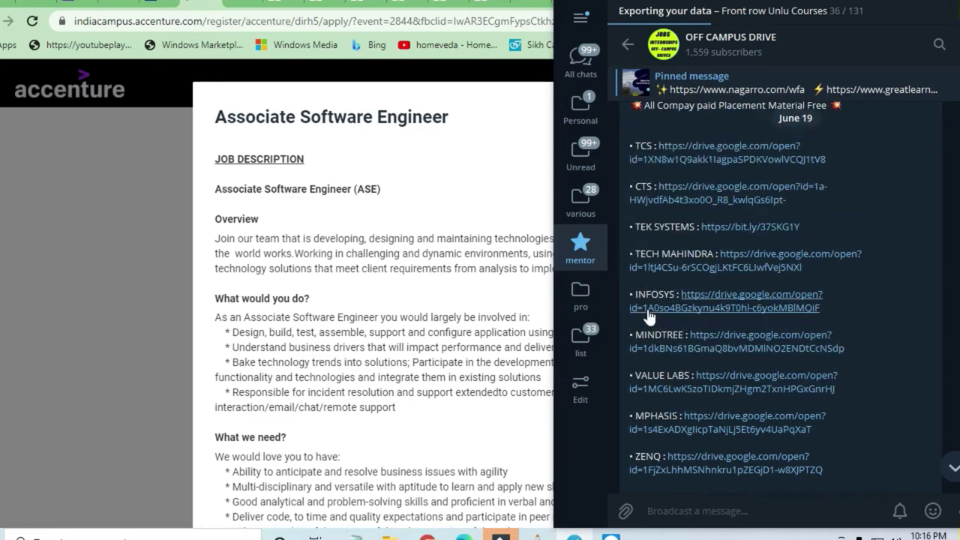
Back on the job page, highlight the Associate Software Engineer title and its first responsibility
left_click(360, 302)
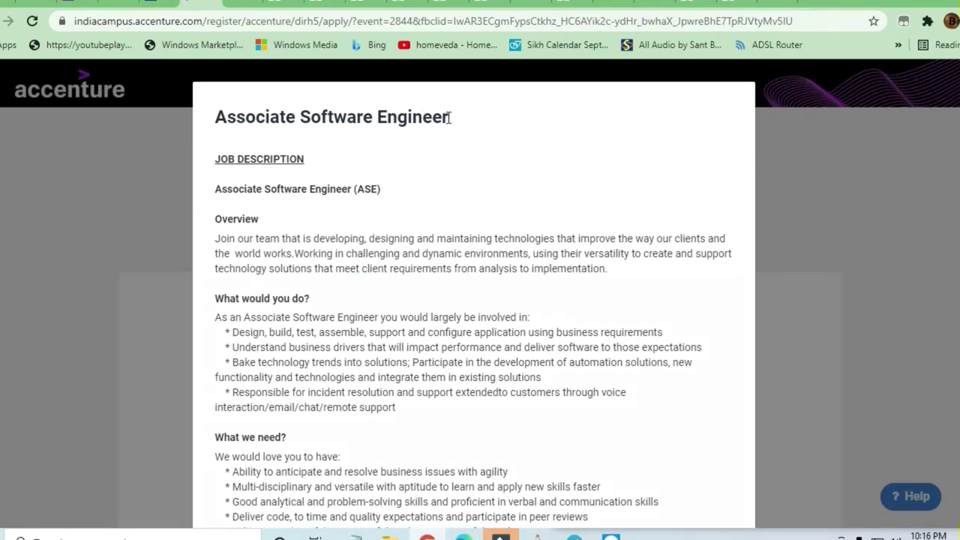
left_click_drag(449, 117, 207, 122)
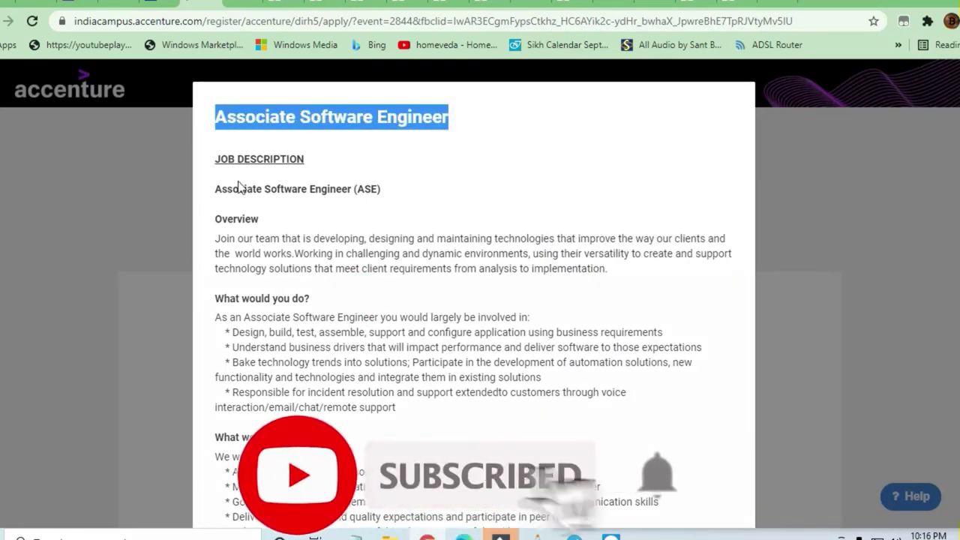
scroll(295, 233, "down", 1)
scroll(295, 233, "down", 1)
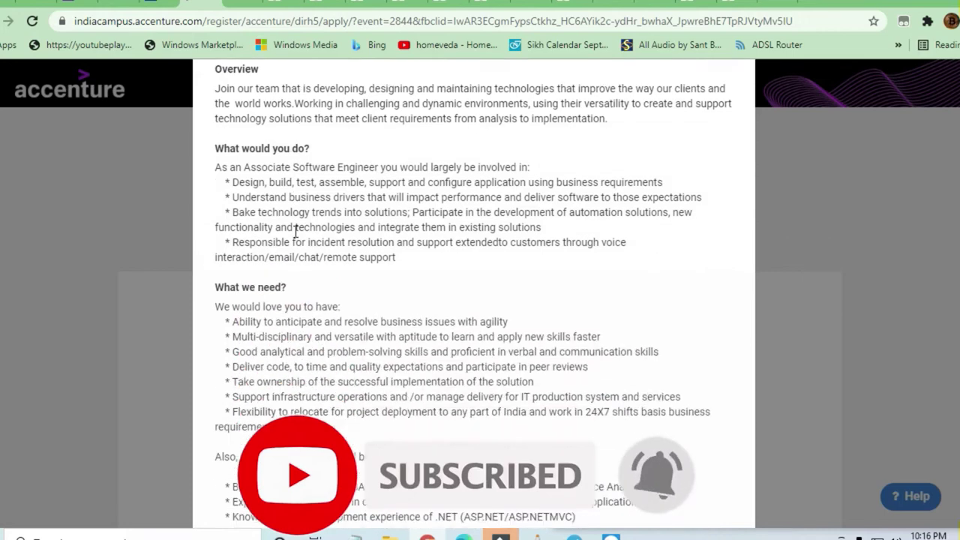
scroll(301, 294, "down", 1)
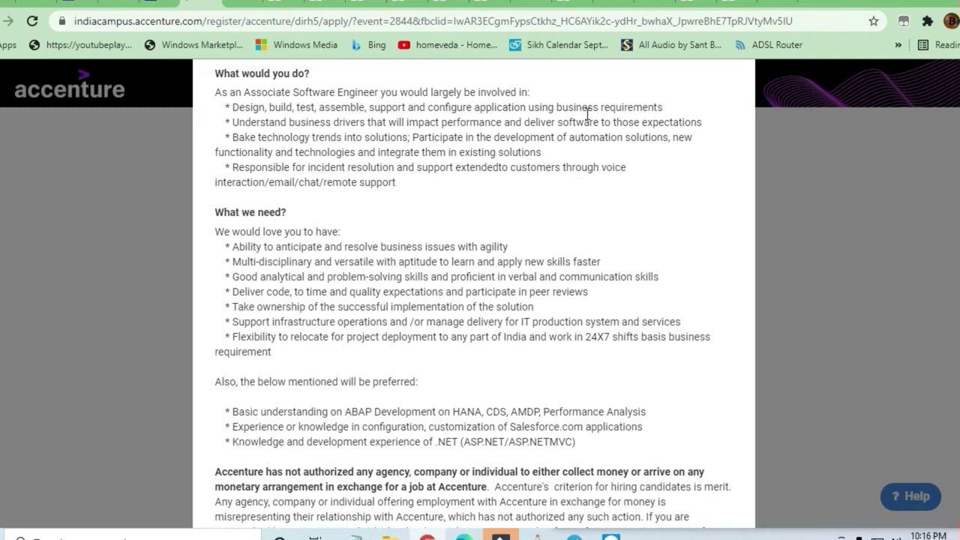
left_click_drag(664, 108, 216, 92)
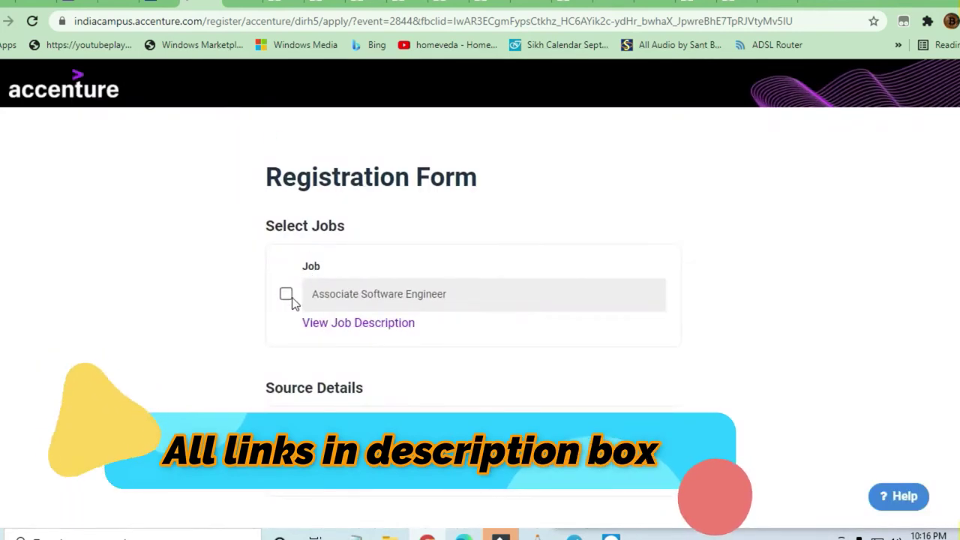
Select Associate Software Engineer, reopen its description and highlight the agility requirement
left_click(285, 294)
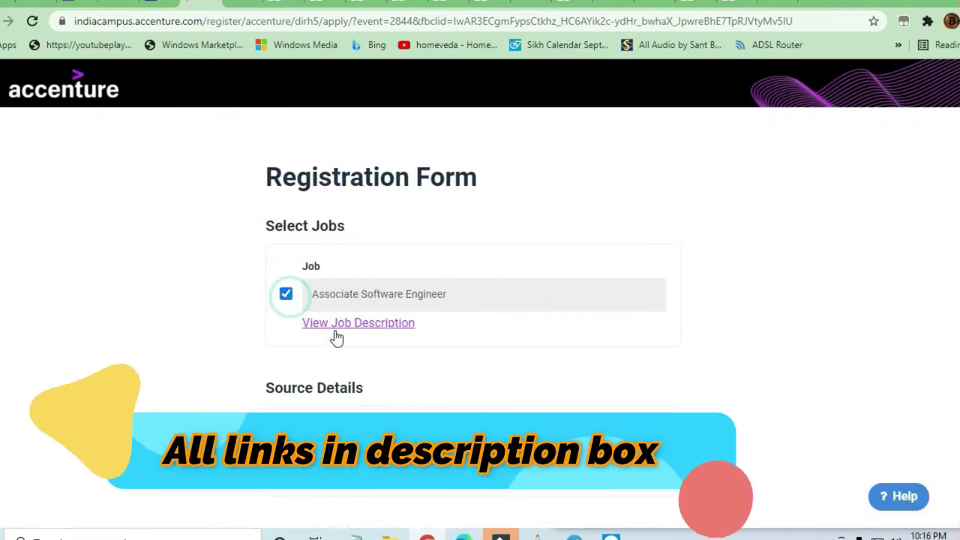
left_click(365, 324)
scroll(305, 268, "down", 3)
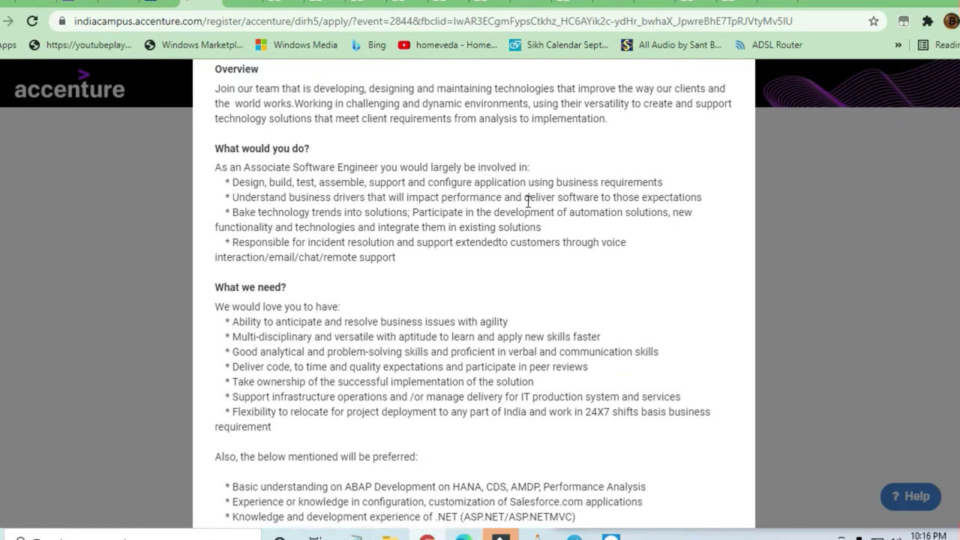
scroll(487, 227, "up", 2)
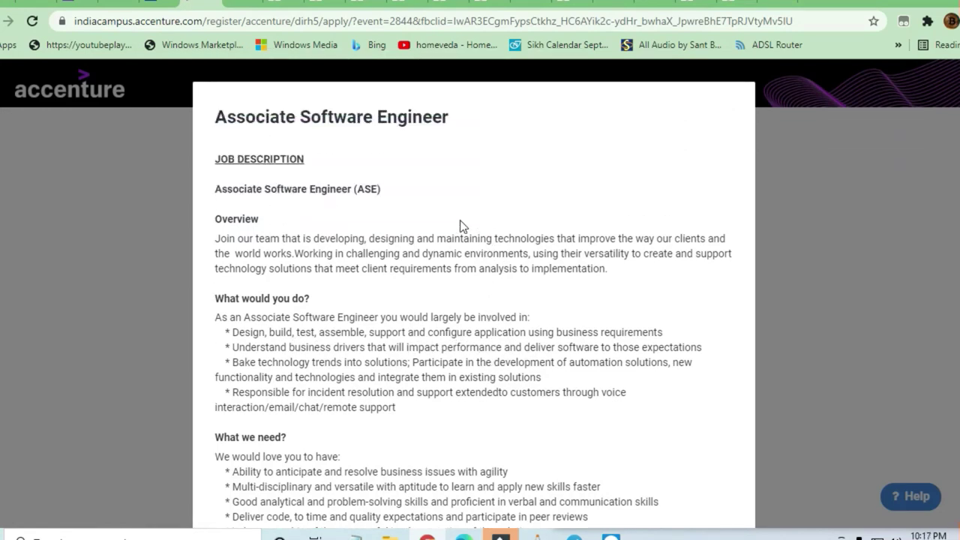
scroll(430, 247, "down", 3)
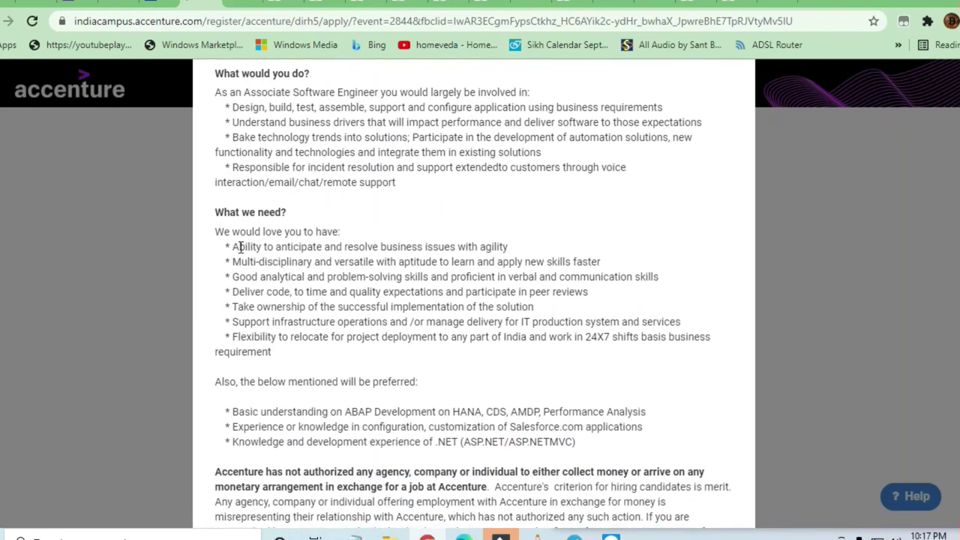
left_click_drag(239, 246, 505, 247)
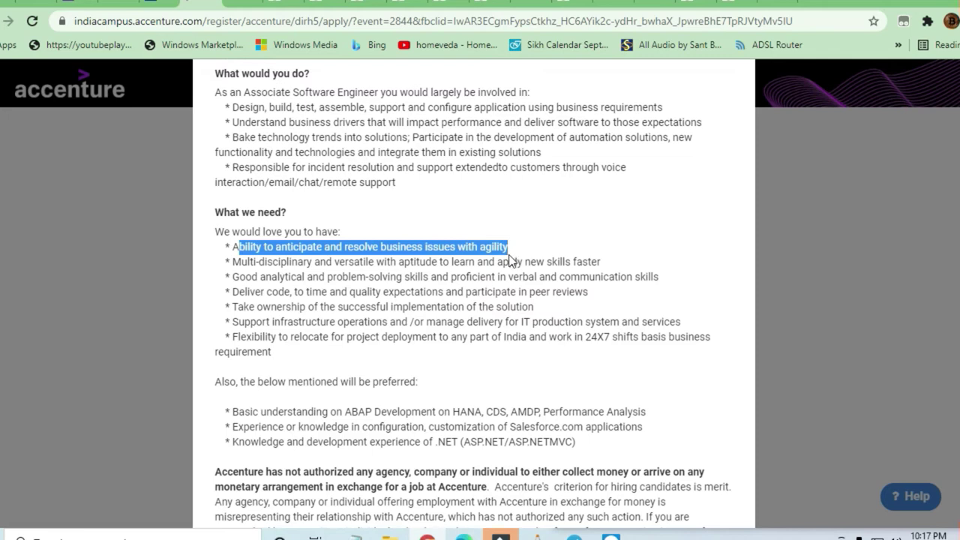
scroll(508, 259, "down", 3)
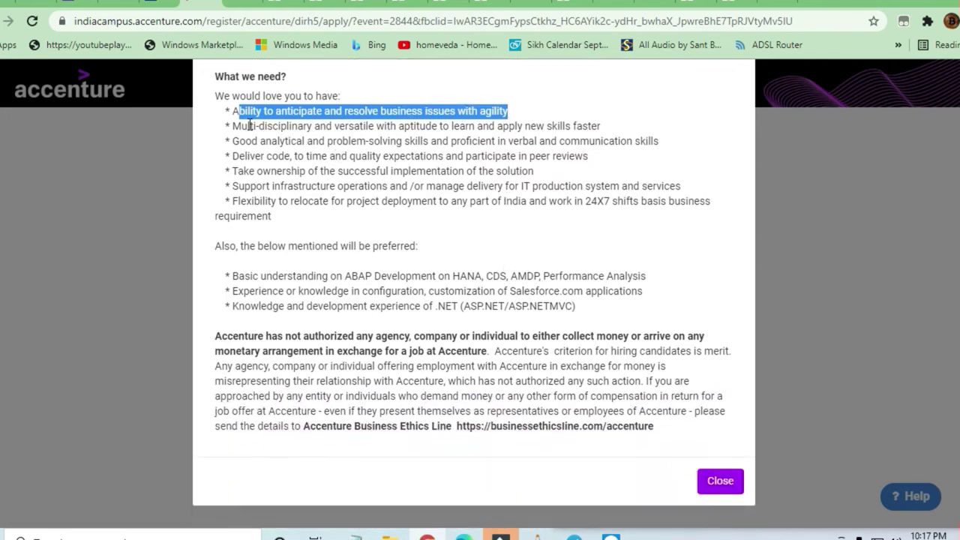
left_click_drag(240, 126, 478, 171)
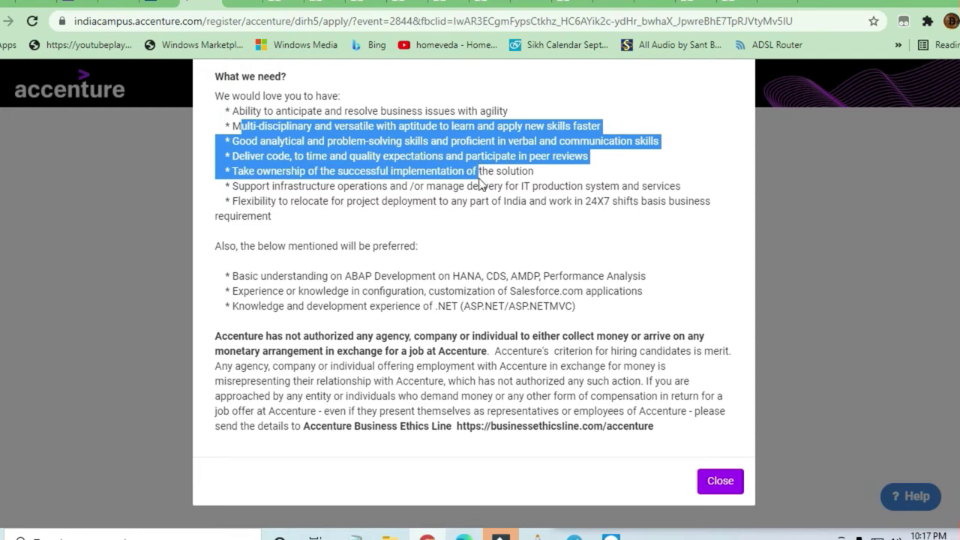
left_click_drag(478, 181, 480, 186)
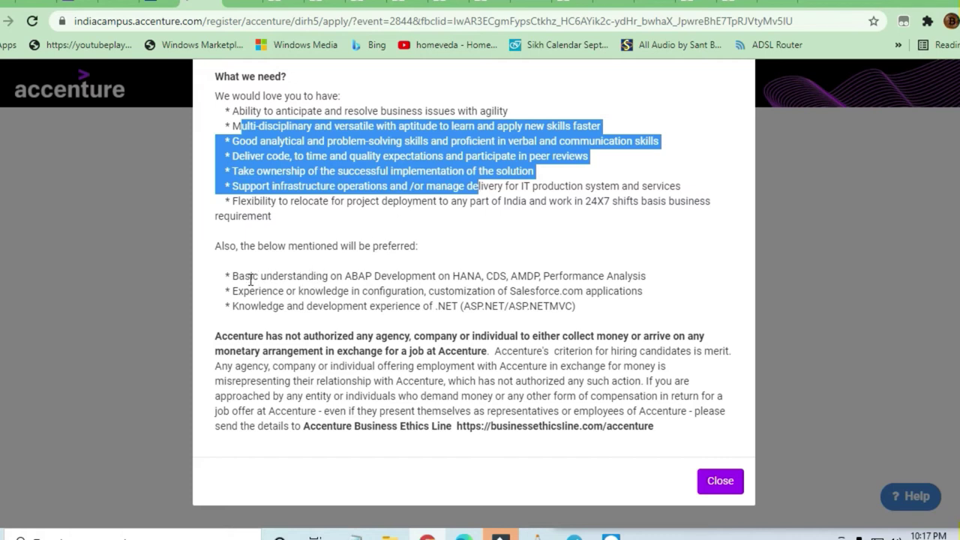
left_click_drag(346, 276, 524, 276)
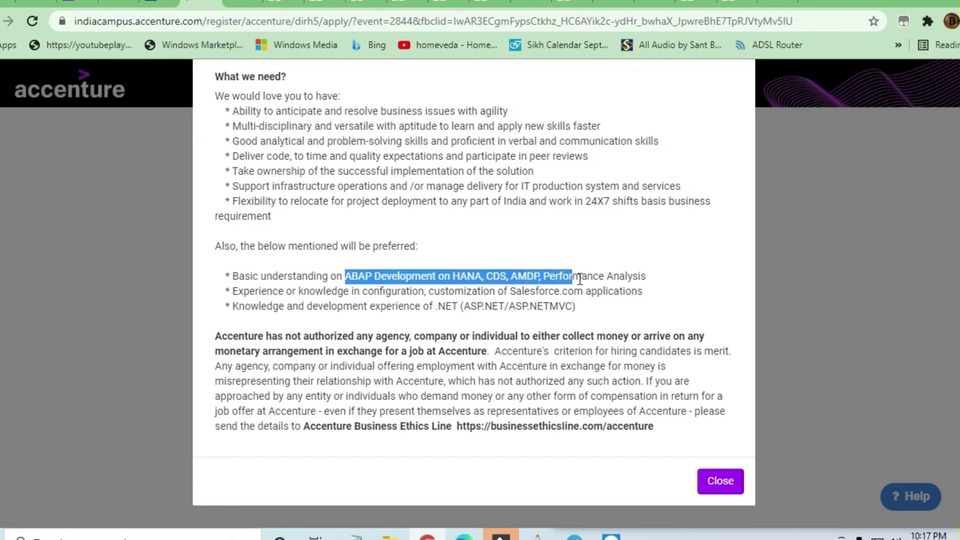
left_click_drag(523, 276, 648, 278)
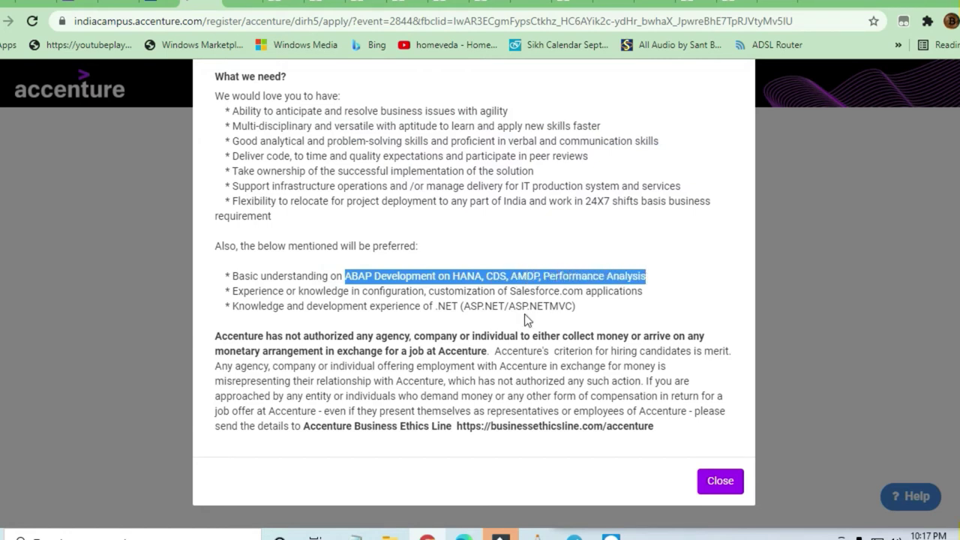
left_click_drag(438, 309, 583, 316)
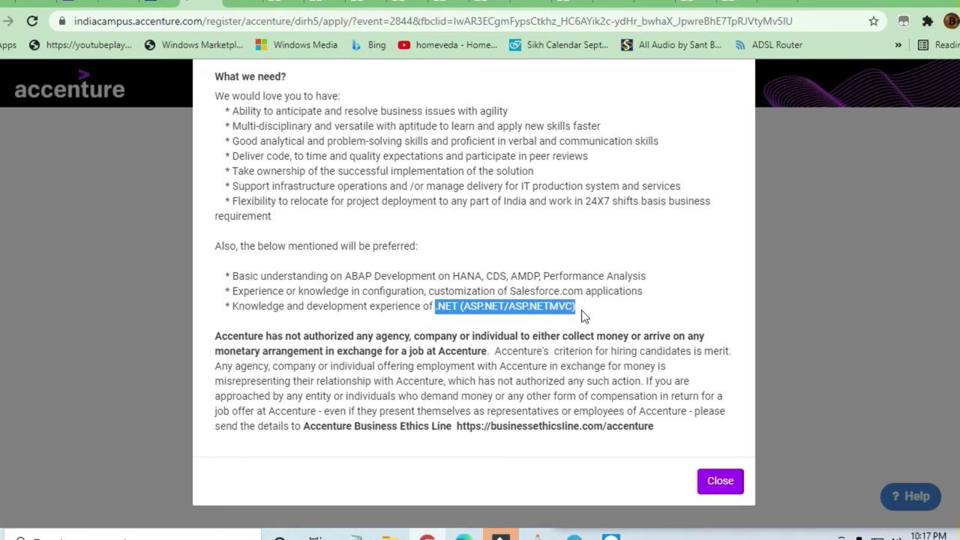
left_click(525, 318)
left_click_drag(316, 291, 645, 292)
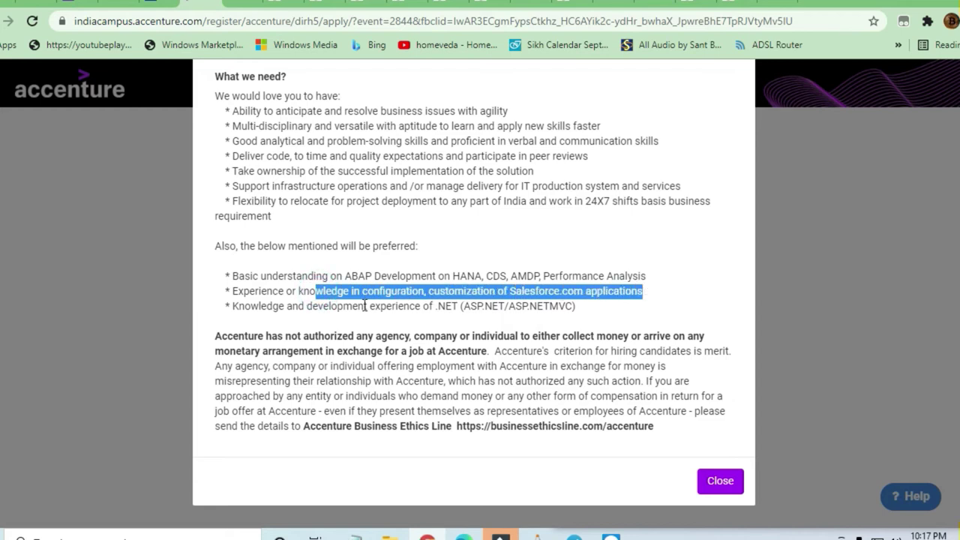
left_click(240, 262)
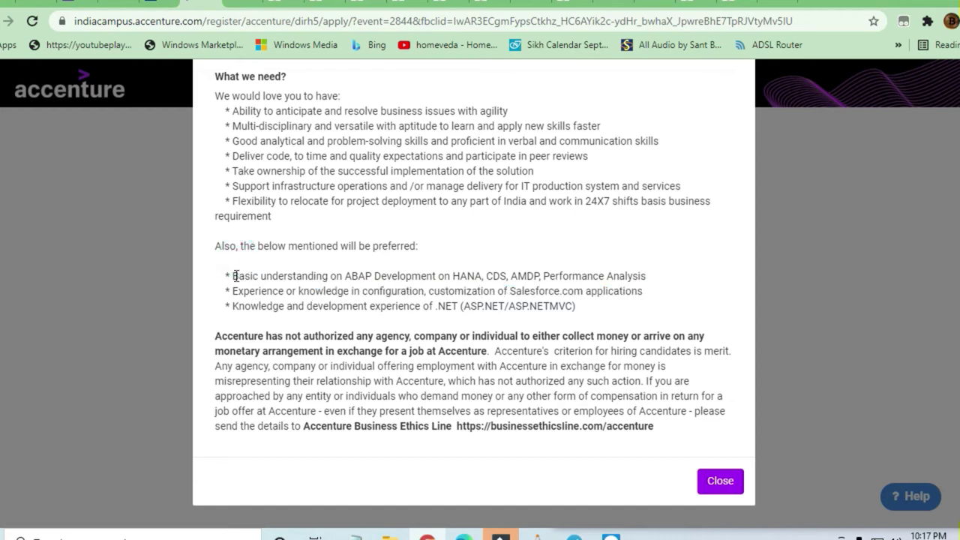
left_click_drag(233, 275, 561, 327)
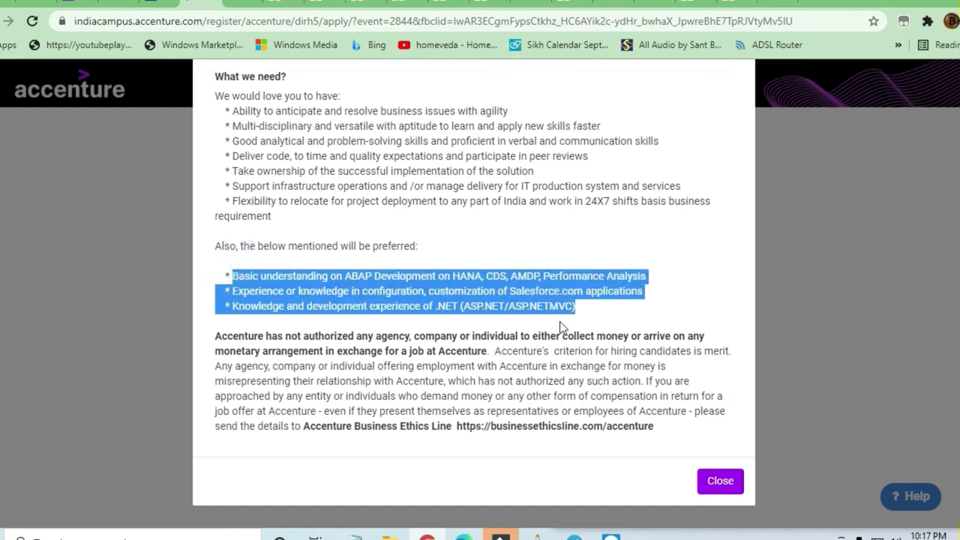
scroll(539, 351, "up", 1)
scroll(537, 349, "up", 4)
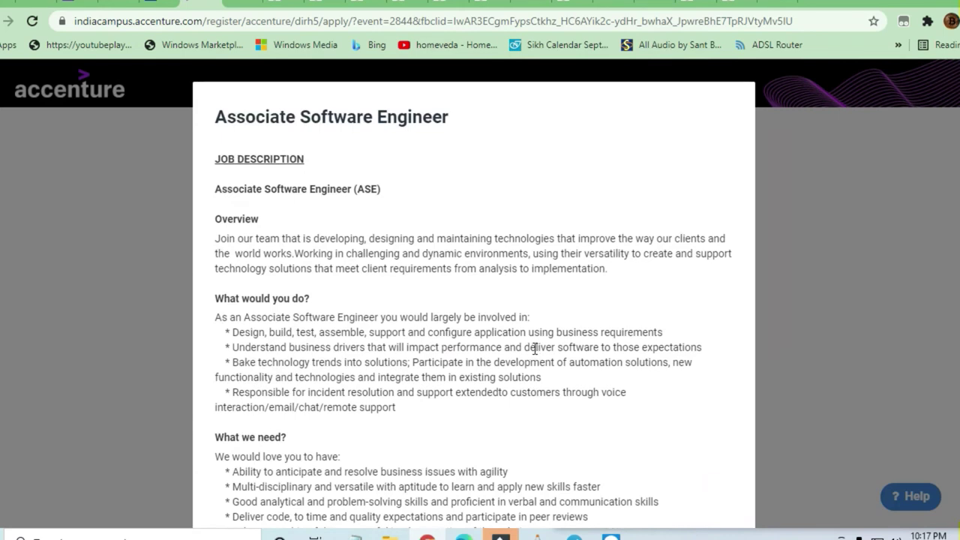
scroll(471, 347, "down", 2)
scroll(470, 344, "down", 2)
scroll(469, 340, "down", 1)
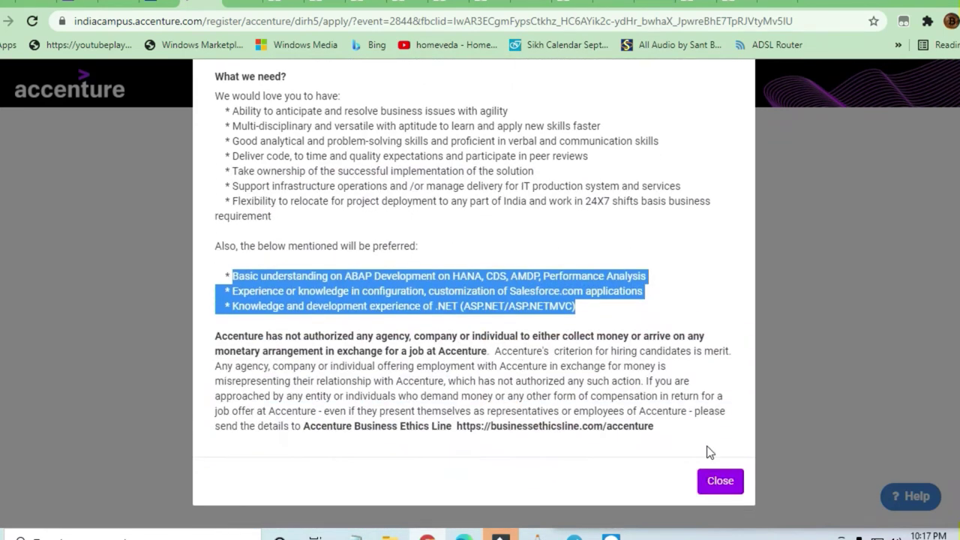
scroll(401, 272, "up", 2)
scroll(400, 273, "up", 3)
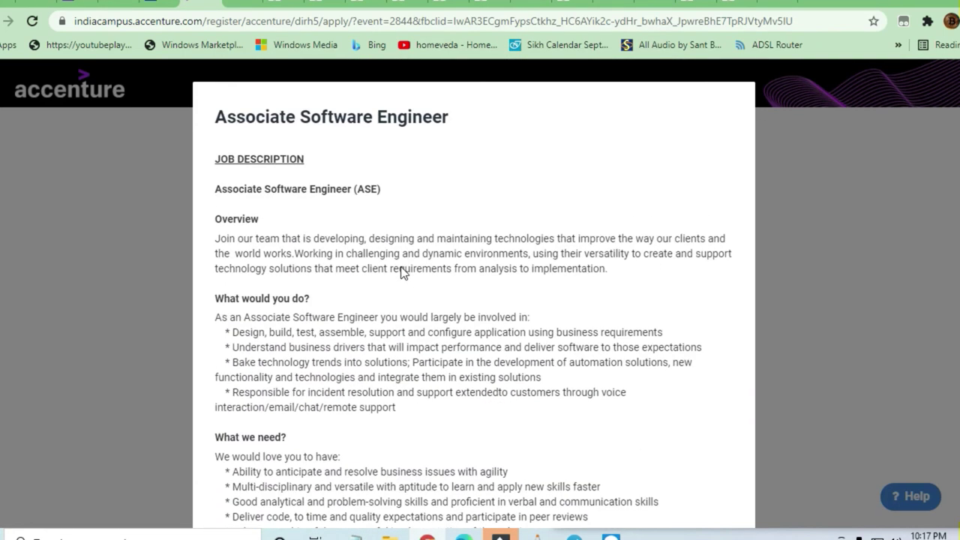
scroll(615, 501, "down", 5)
scroll(698, 517, "down", 2)
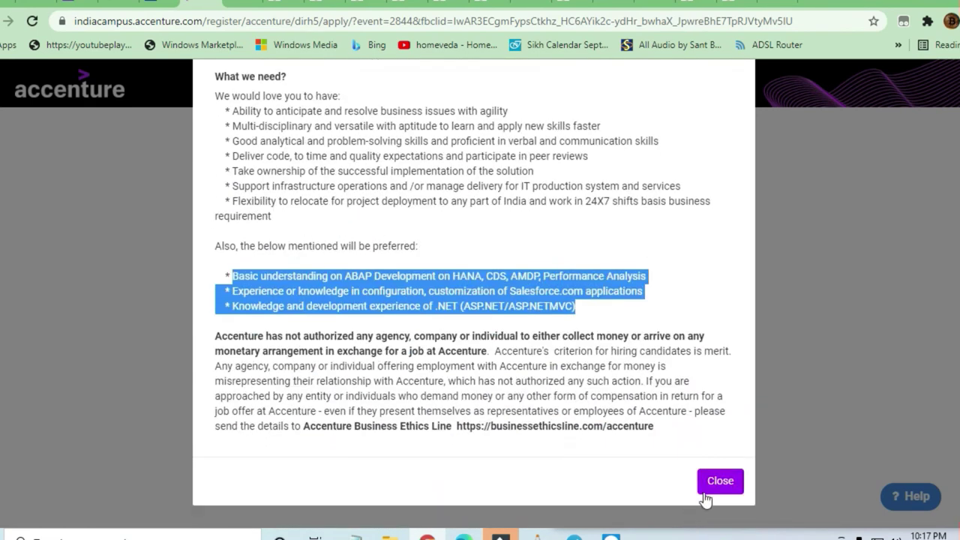
Return to the form and view the how-you-found-the-job choices without picking one
left_click(705, 492)
scroll(379, 344, "down", 3)
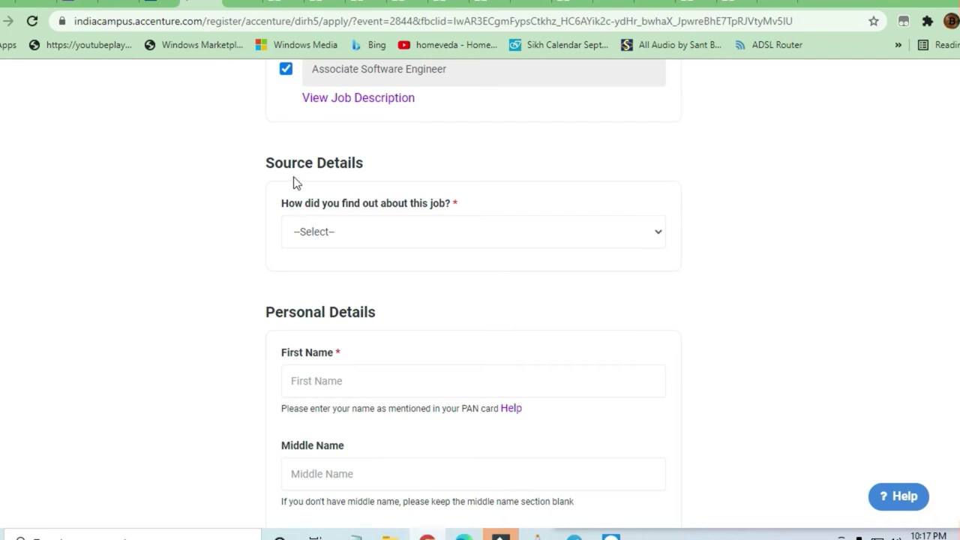
left_click(343, 233)
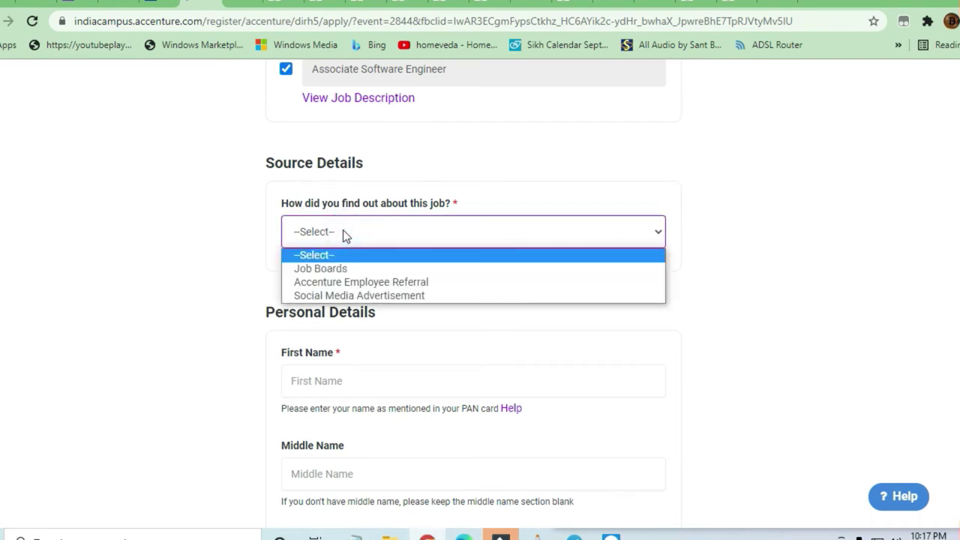
left_click(217, 221)
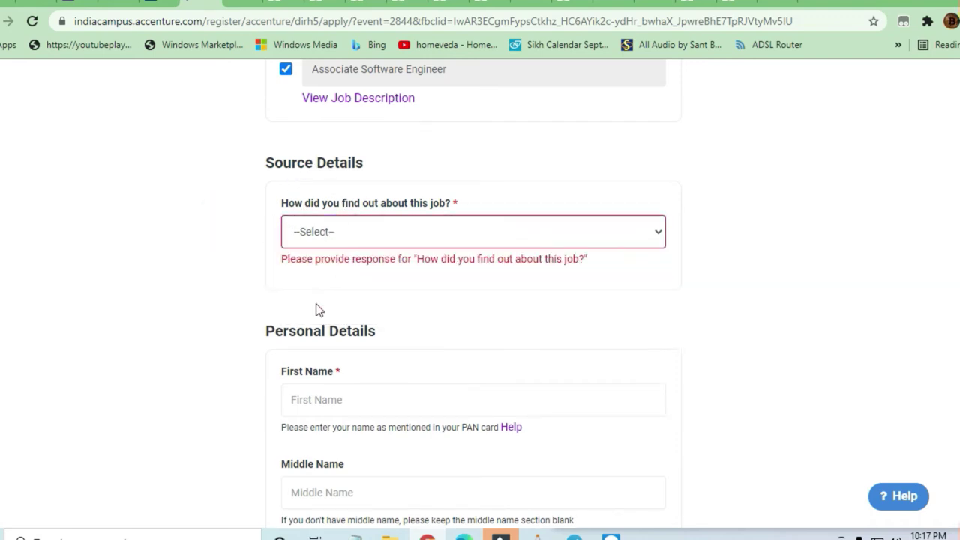
Scroll past personal, education, skill and location details to Others Details
scroll(319, 315, "down", 3)
scroll(311, 228, "down", 2)
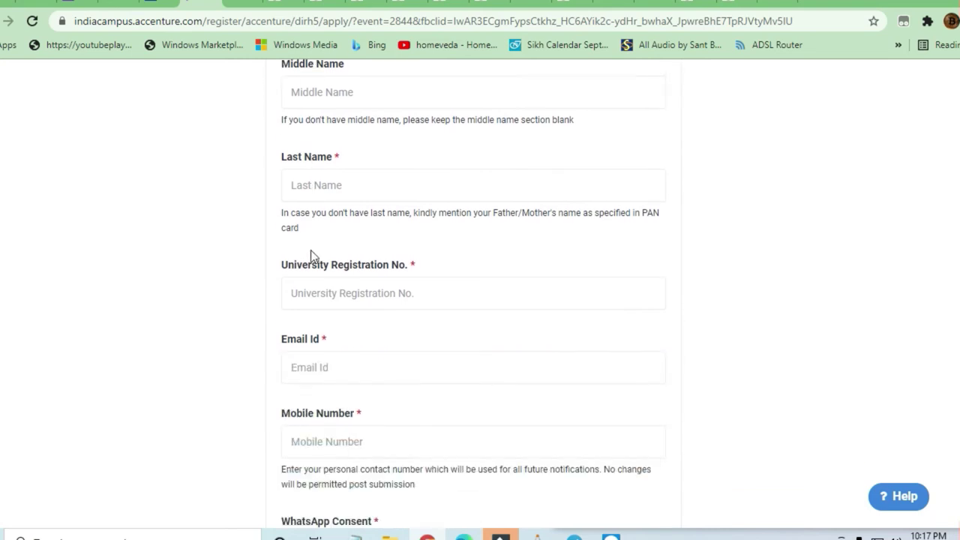
scroll(311, 256, "down", 2)
scroll(338, 317, "down", 2)
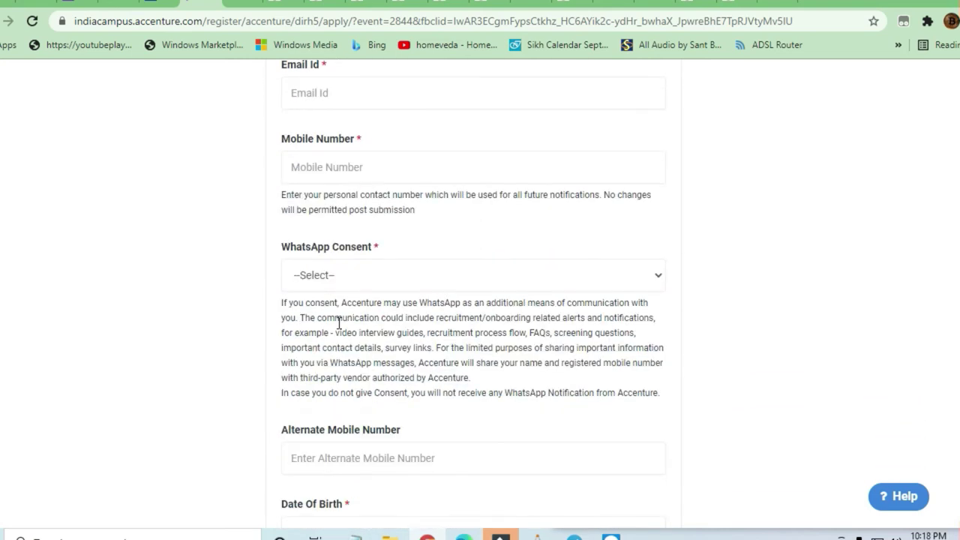
scroll(343, 292, "down", 2)
scroll(338, 296, "down", 1)
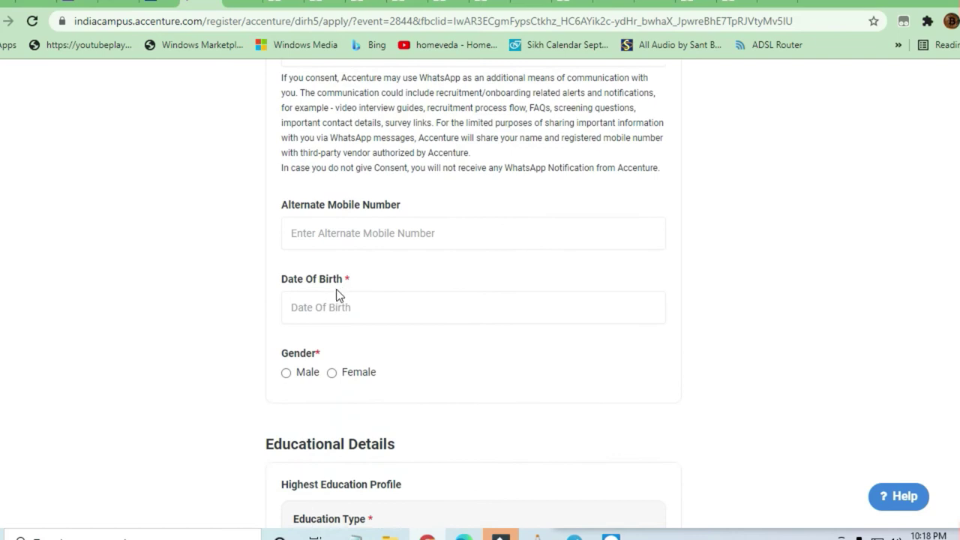
scroll(335, 335, "down", 1)
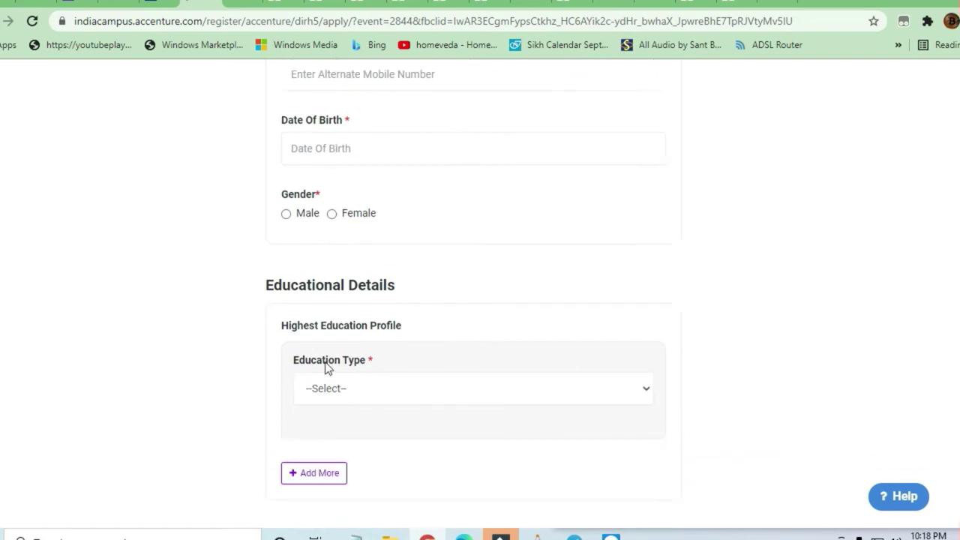
scroll(326, 364, "down", 2)
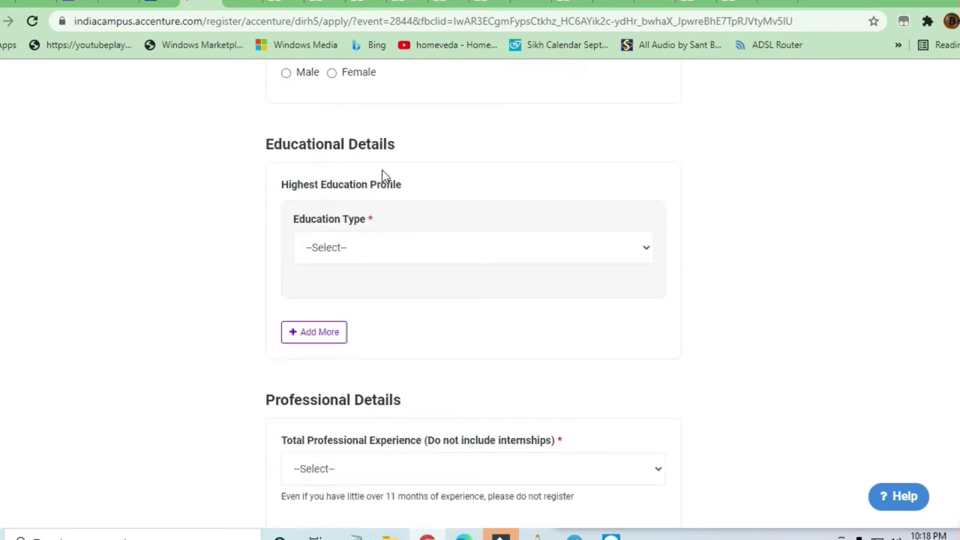
scroll(369, 248, "down", 2)
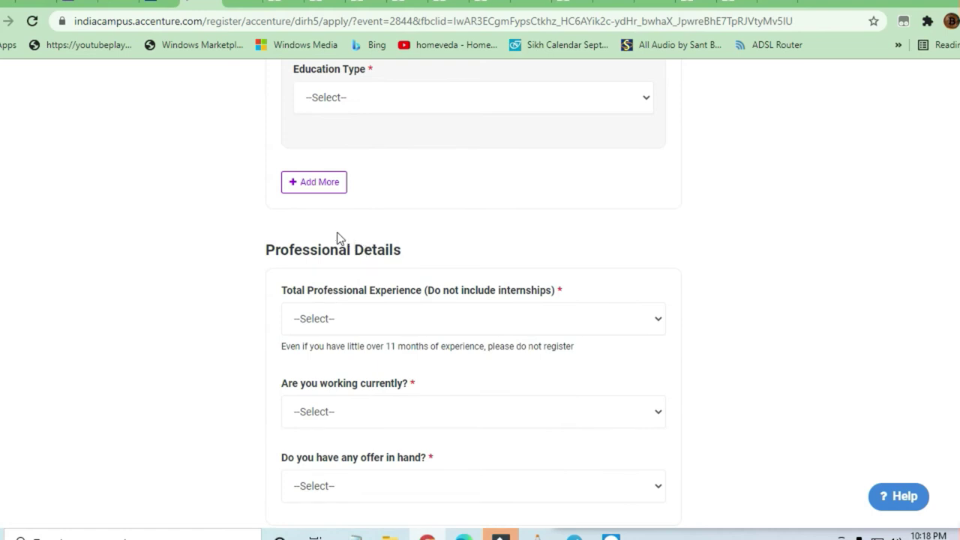
scroll(330, 283, "down", 2)
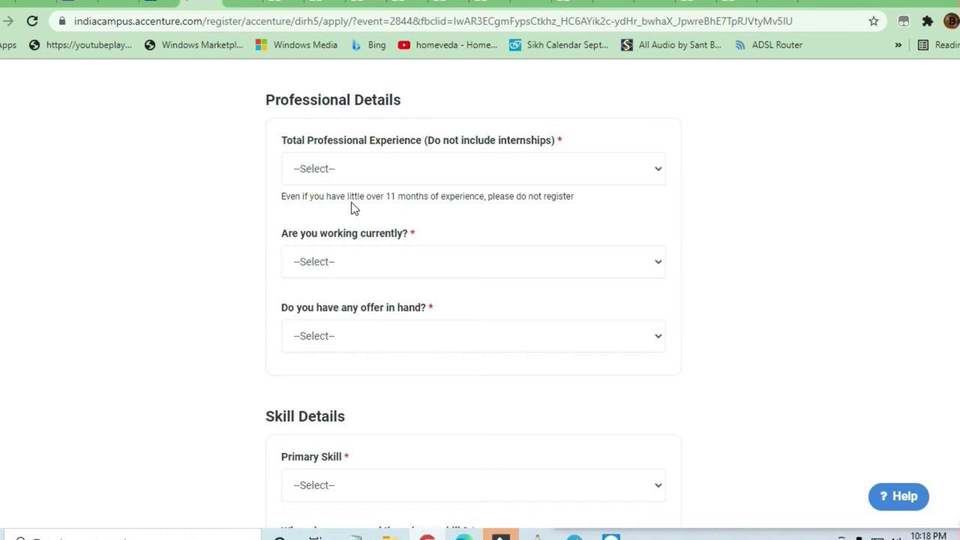
scroll(349, 225, "down", 4)
scroll(345, 236, "down", 1)
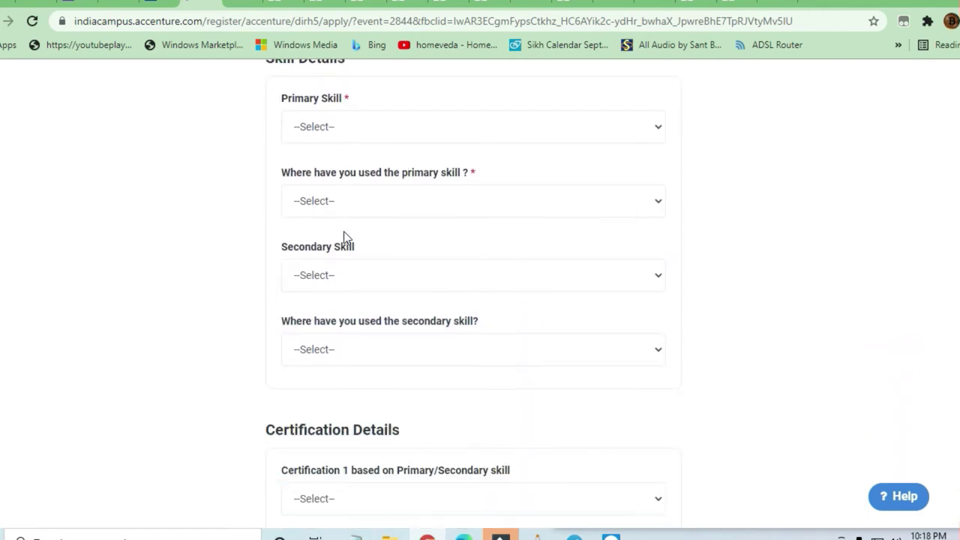
scroll(342, 238, "down", 2)
scroll(337, 238, "down", 1)
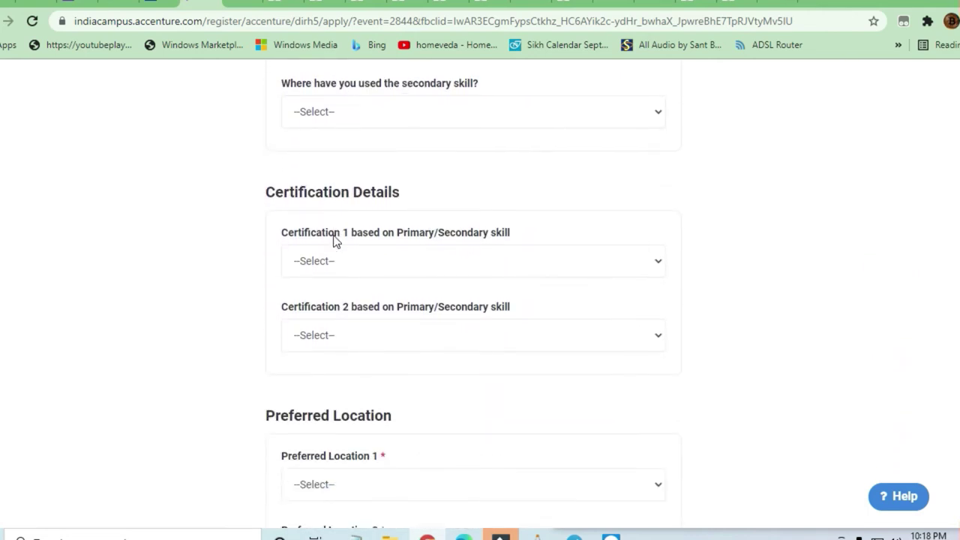
scroll(333, 240, "down", 2)
scroll(335, 242, "up", 2)
scroll(335, 242, "down", 3)
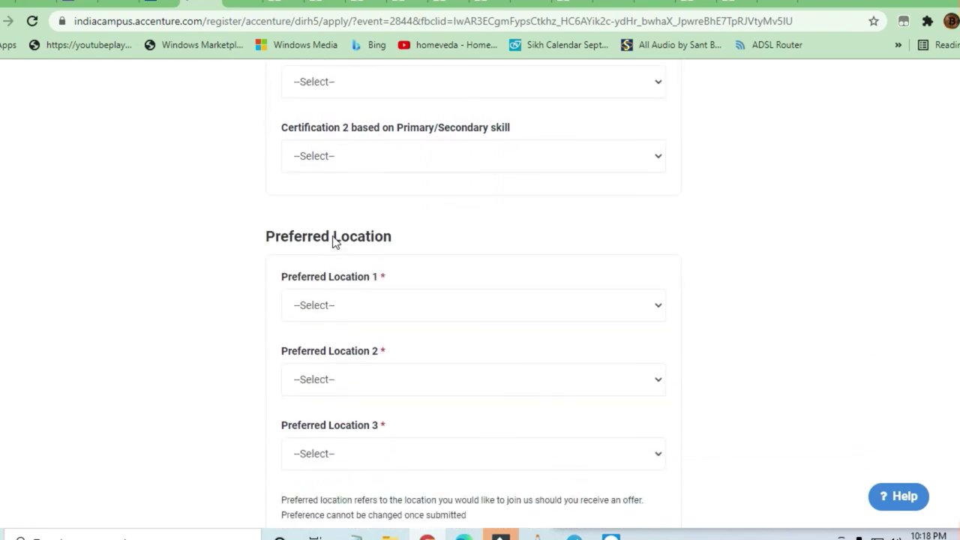
scroll(335, 243, "down", 2)
scroll(334, 244, "down", 2)
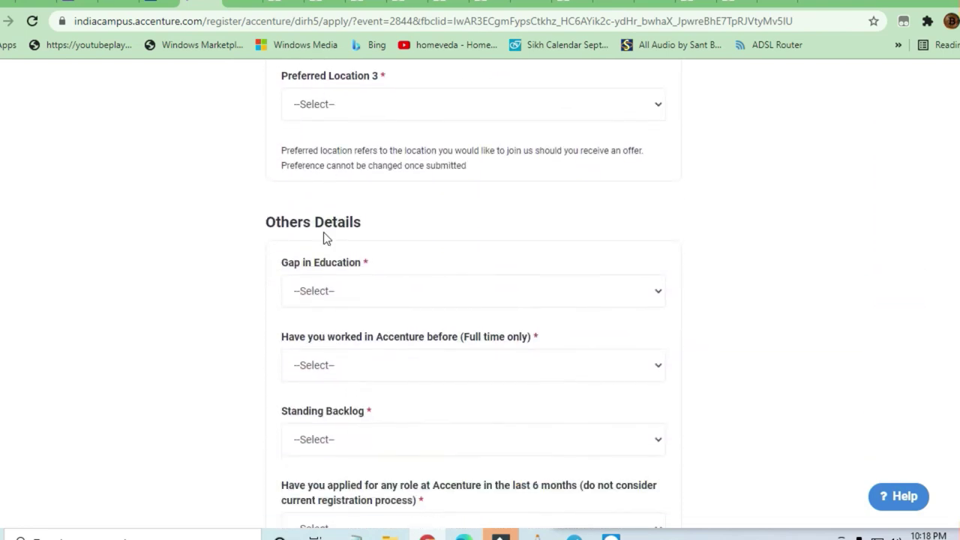
scroll(321, 275, "down", 1)
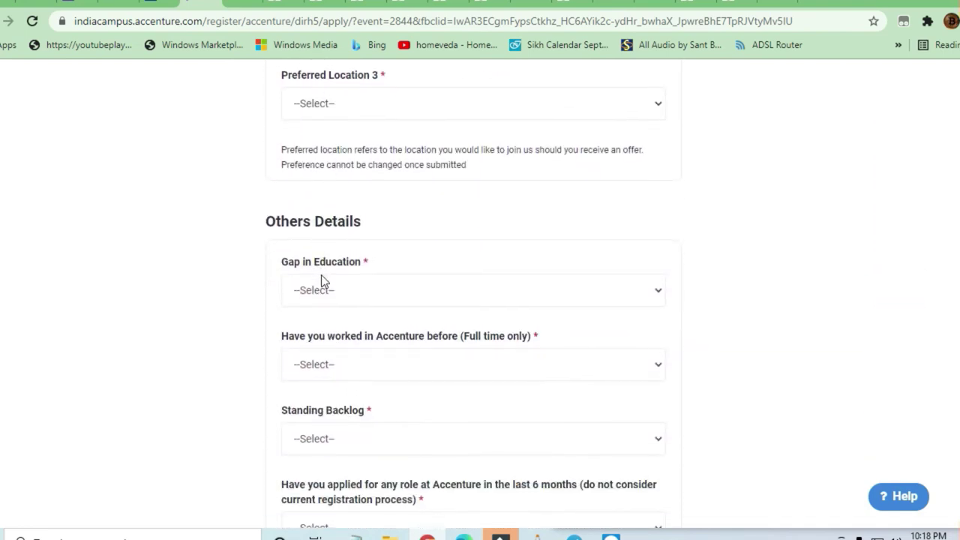
scroll(321, 278, "down", 2)
scroll(326, 276, "down", 1)
scroll(323, 283, "down", 3)
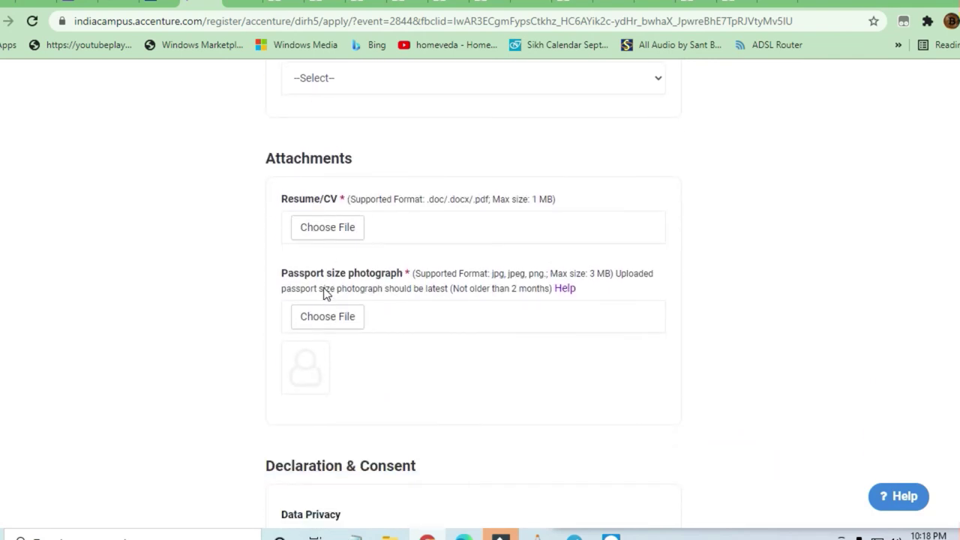
scroll(327, 240, "up", 4)
scroll(324, 292, "up", 2)
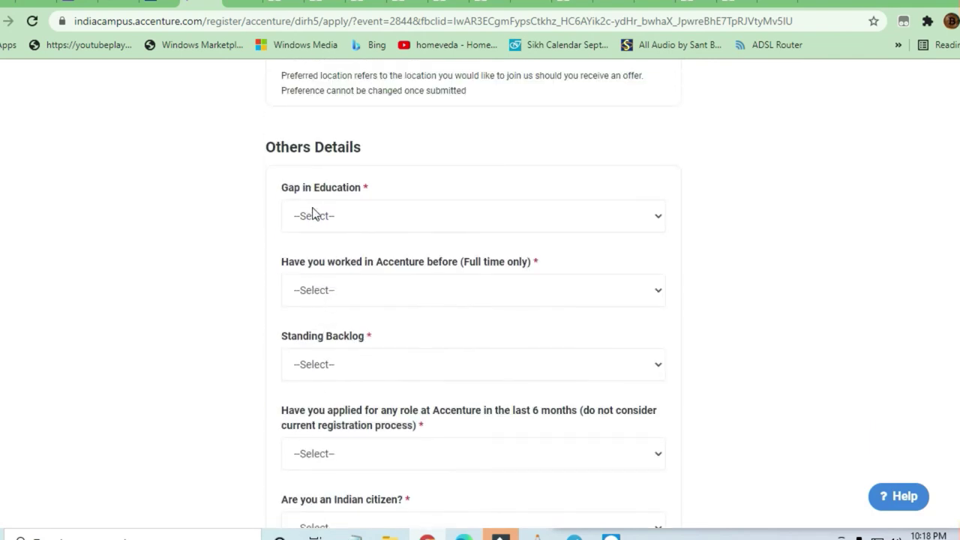
View the Gap in Education answers without choosing, then continue down to Attachments
left_click(347, 222)
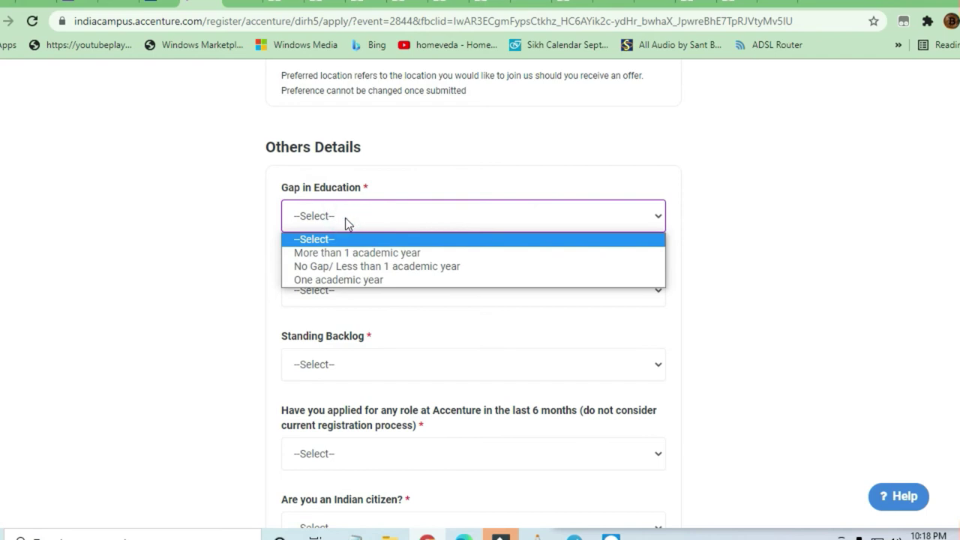
left_click(225, 216)
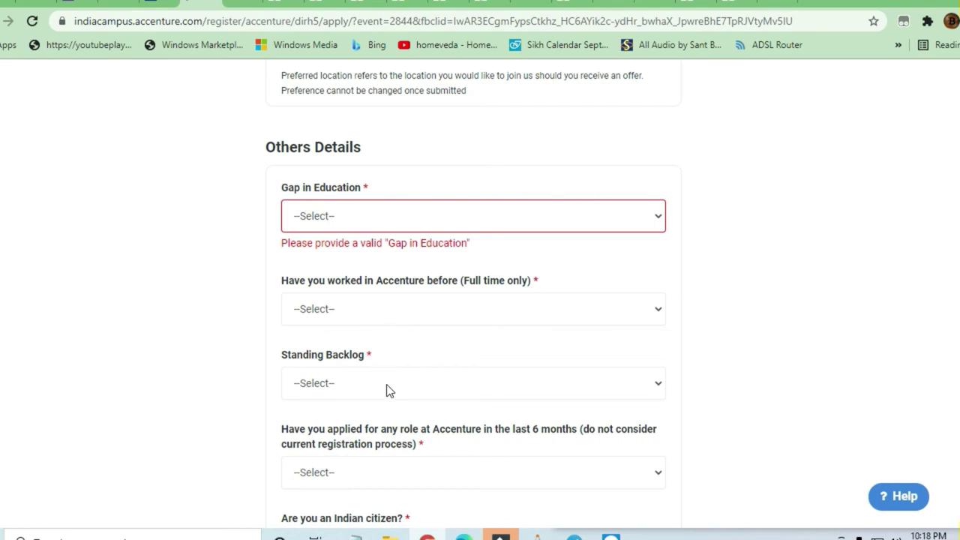
scroll(387, 392, "down", 1)
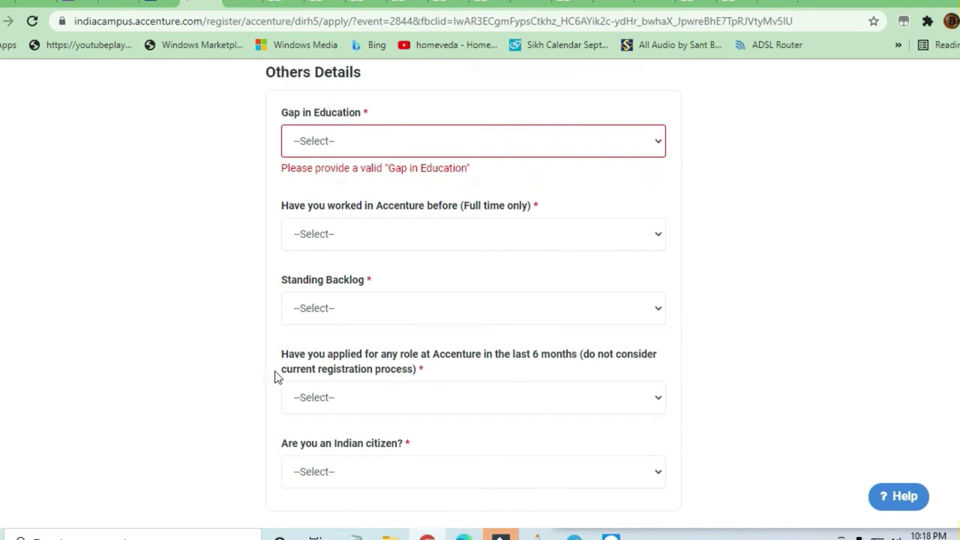
scroll(316, 386, "down", 2)
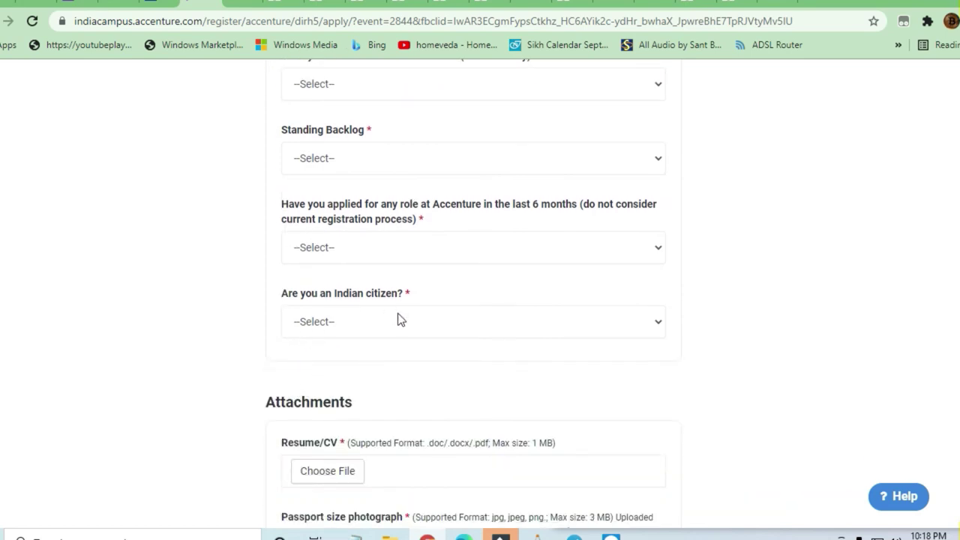
scroll(353, 396, "down", 2)
Read the Declaration & Consent terms and highlight the wording about personal information
scroll(315, 420, "down", 2)
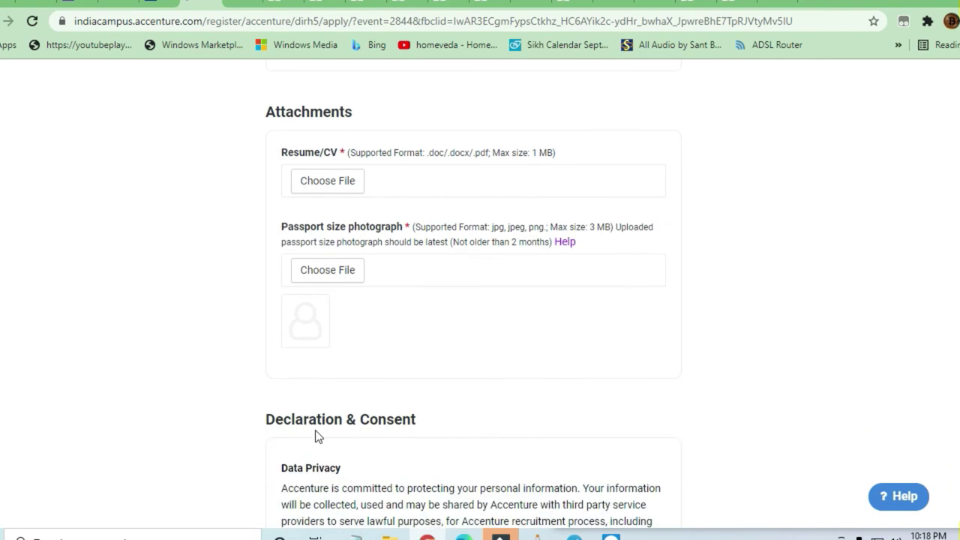
scroll(332, 444, "down", 5)
scroll(332, 444, "down", 4)
scroll(330, 444, "down", 2)
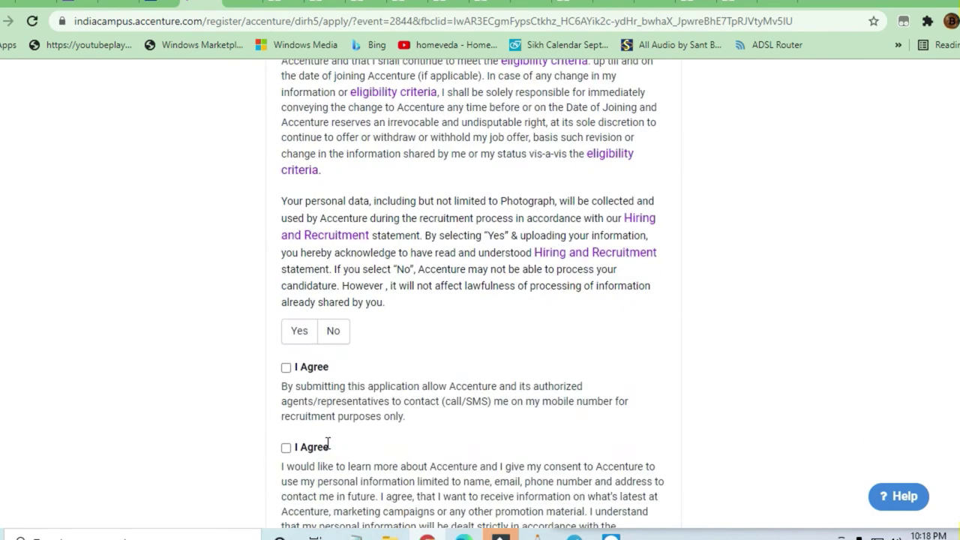
scroll(327, 444, "down", 2)
scroll(323, 446, "down", 4)
scroll(313, 441, "up", 6)
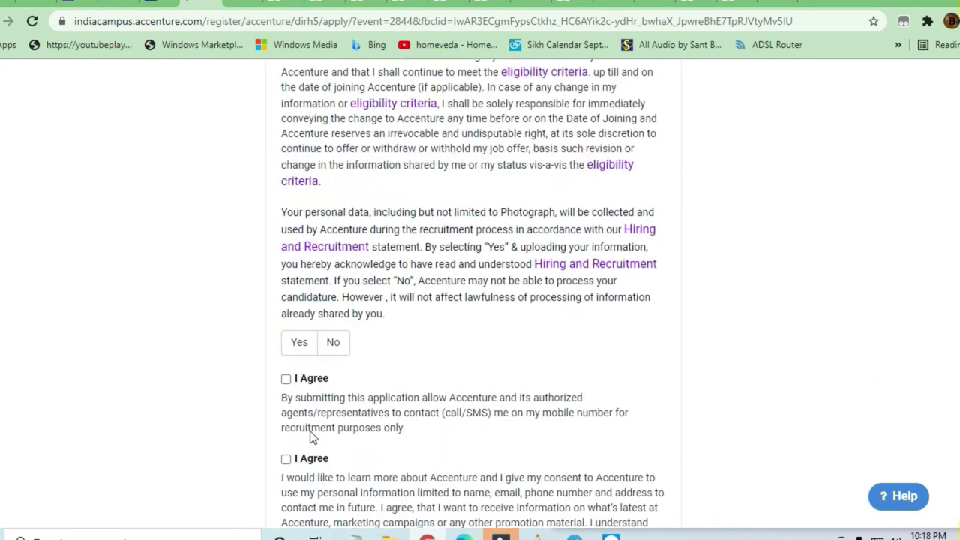
scroll(311, 435, "up", 6)
scroll(308, 405, "up", 1)
scroll(309, 396, "down", 1)
scroll(313, 360, "down", 2)
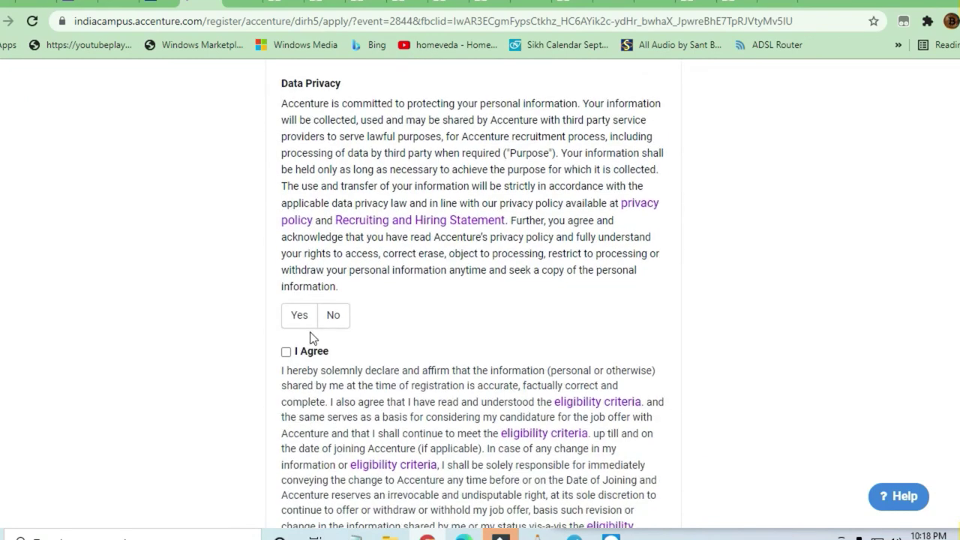
scroll(307, 417, "down", 2)
scroll(306, 429, "down", 2)
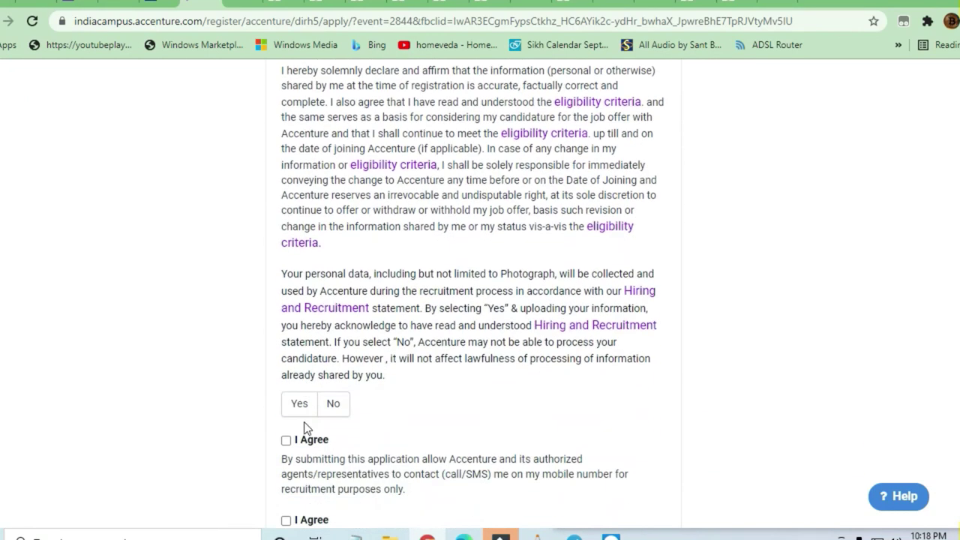
scroll(306, 429, "up", 2)
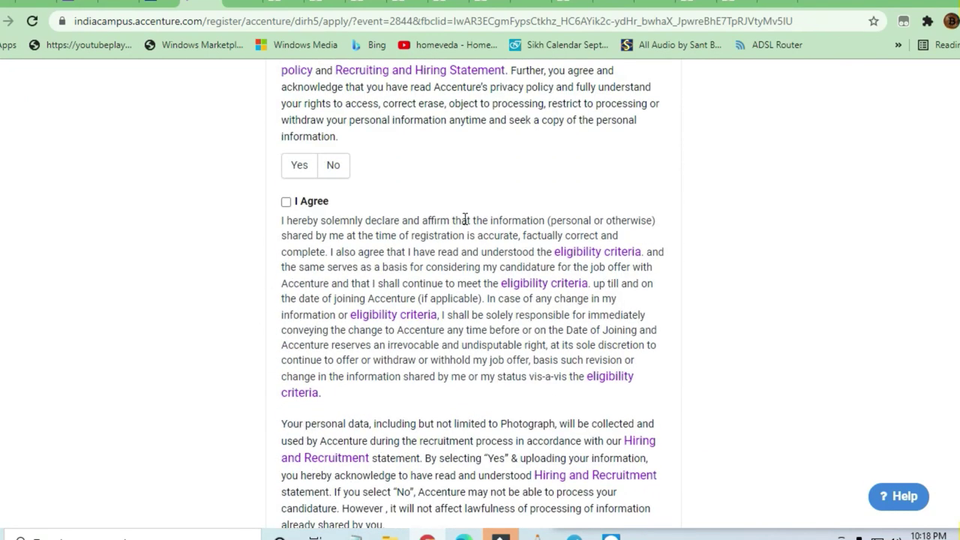
left_click_drag(491, 220, 639, 220)
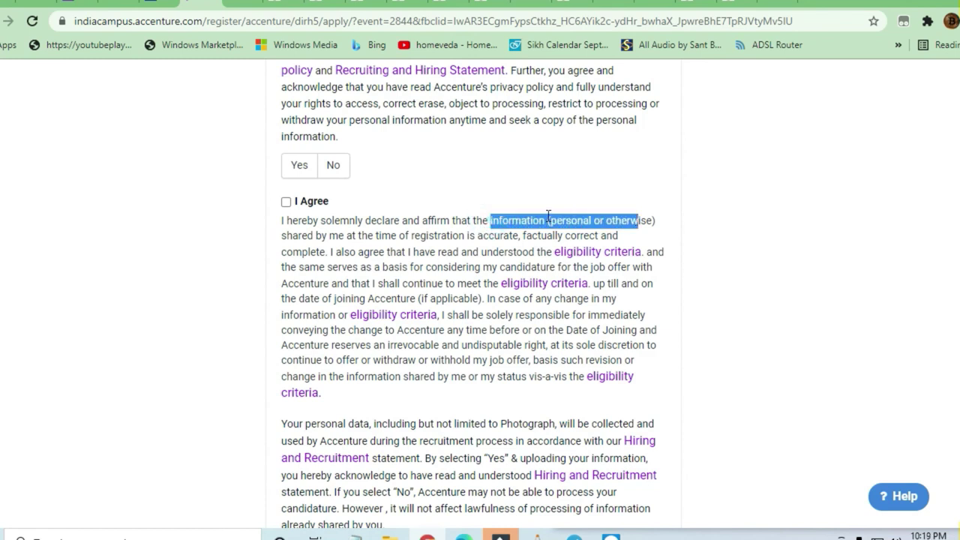
Scroll to the General Notice, captcha and Submit button at the form's end
scroll(315, 424, "down", 3)
scroll(309, 405, "down", 1)
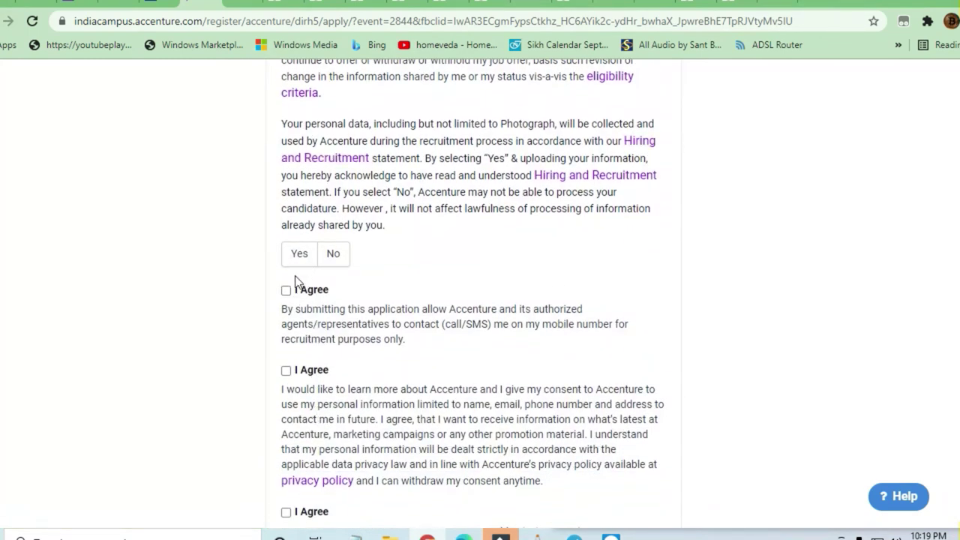
scroll(294, 383, "down", 1)
scroll(298, 412, "down", 2)
scroll(289, 429, "down", 3)
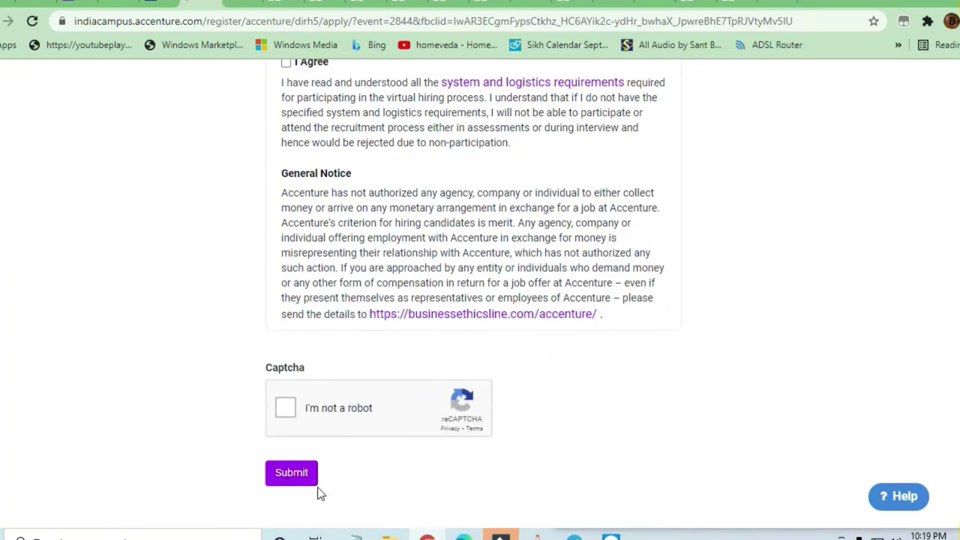
Scroll back up to the Registration Form header and the Select Jobs section
scroll(268, 247, "up", 2)
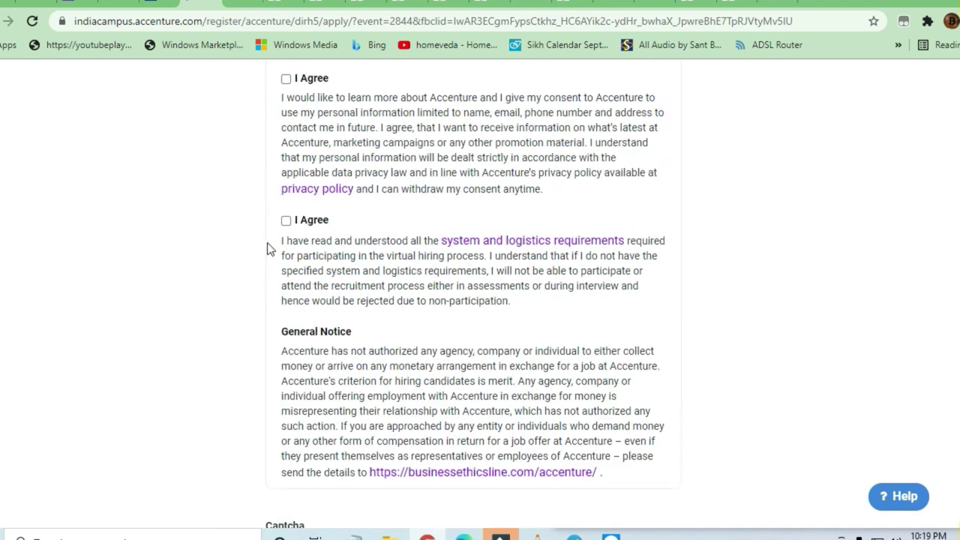
scroll(268, 245, "up", 5)
scroll(274, 229, "up", 5)
scroll(274, 229, "up", 5)
scroll(275, 228, "up", 5)
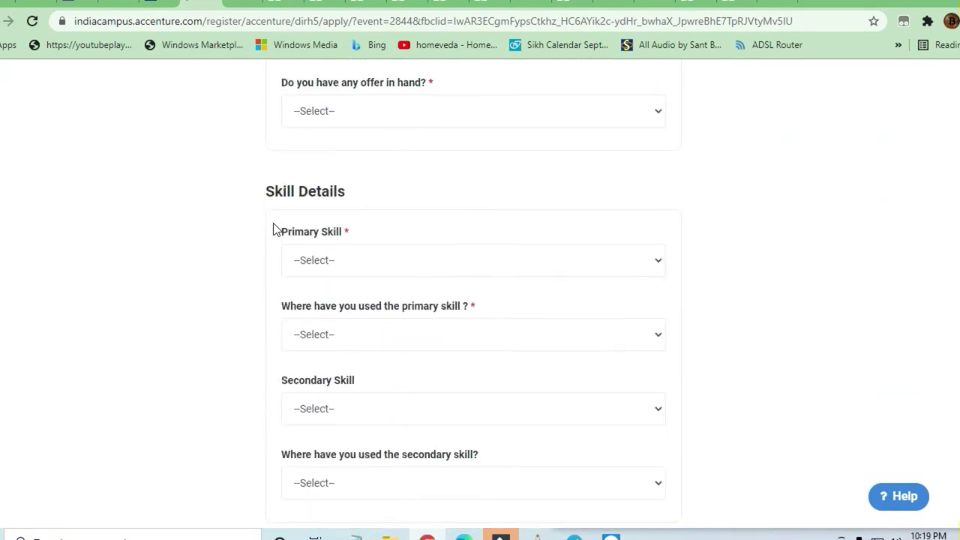
scroll(275, 228, "up", 5)
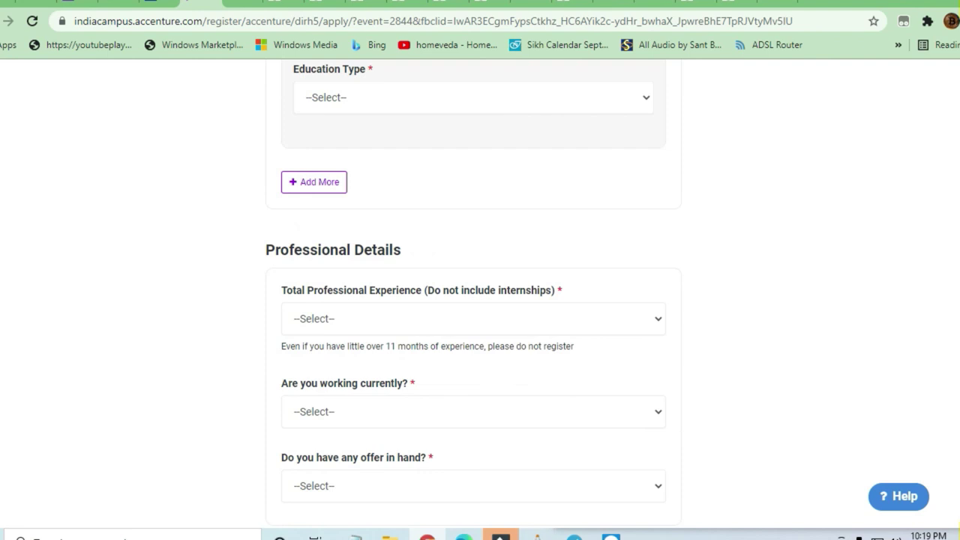
scroll(561, 418, "up", 5)
scroll(561, 418, "up", 5)
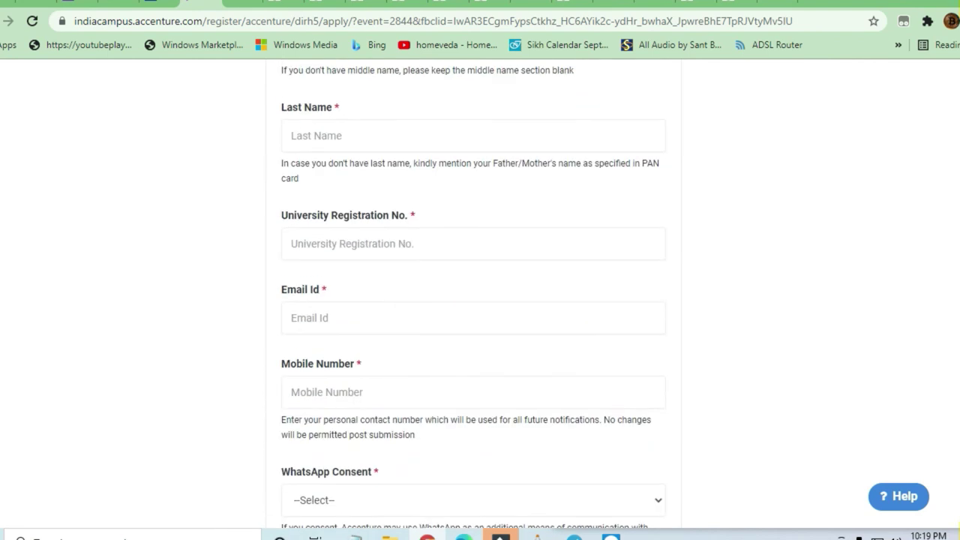
scroll(441, 158, "up", 5)
scroll(441, 158, "up", 5)
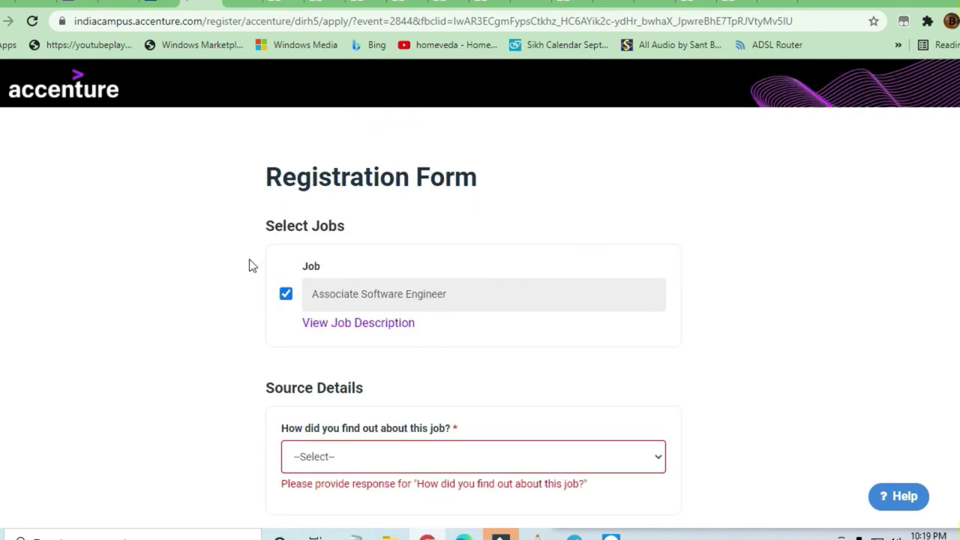